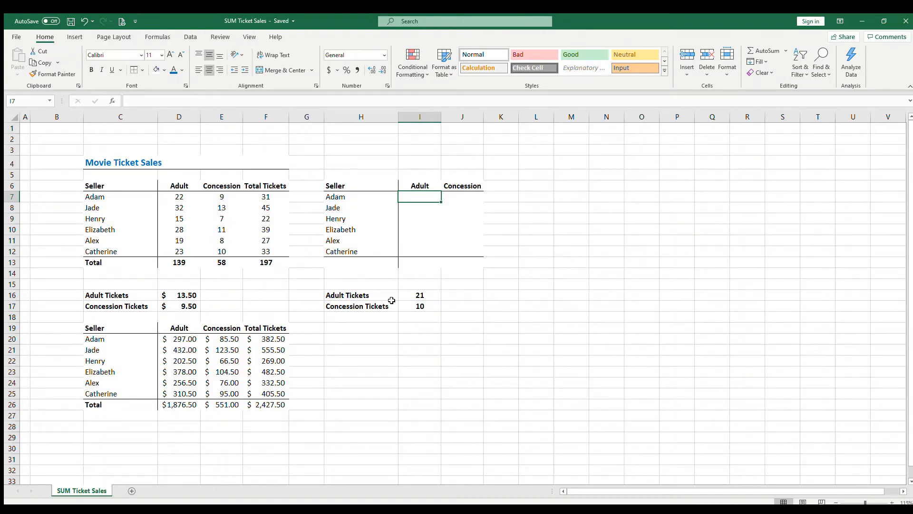
pyautogui.moveTo(353, 296); pyautogui.dragTo(418, 307)
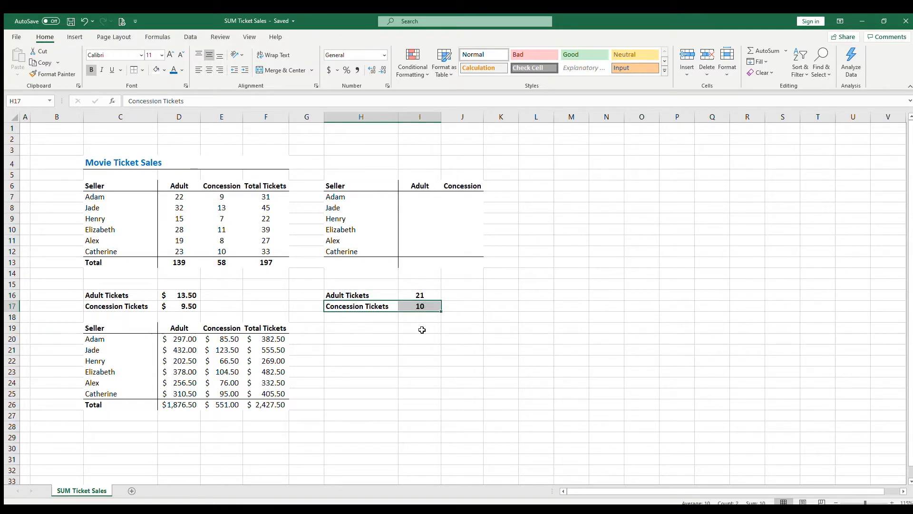
pyautogui.click(425, 296)
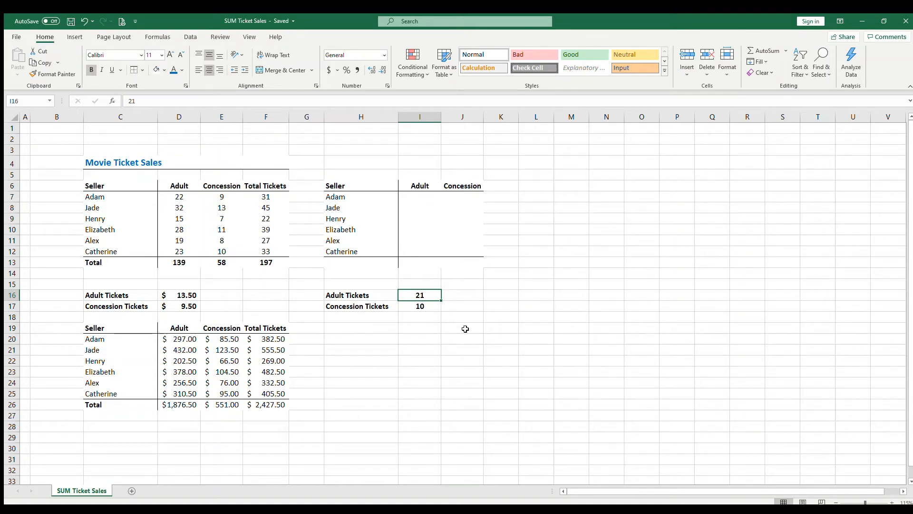
pyautogui.click(452, 295)
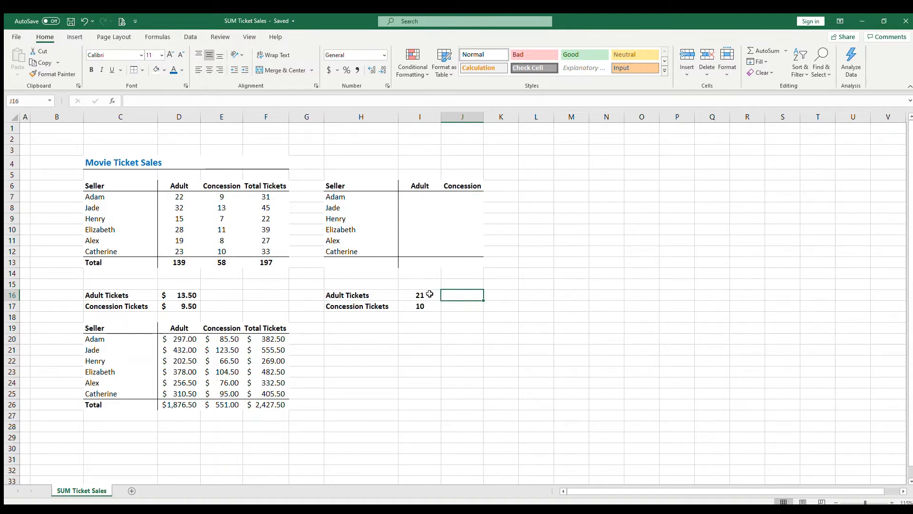
pyautogui.click(429, 295)
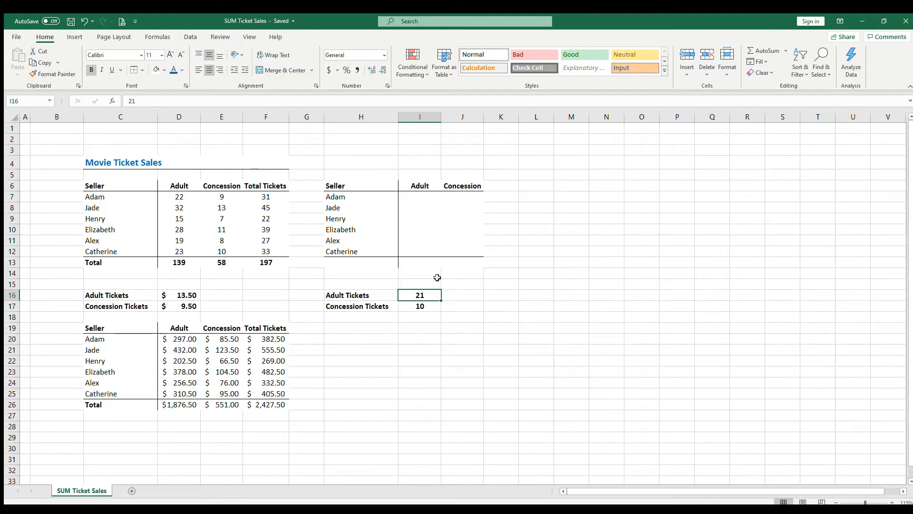
# - Enter =IF(D7>$I$16,"Yes","No") in I7 under Adult and fill the formula down to I12
pyautogui.click(414, 197)
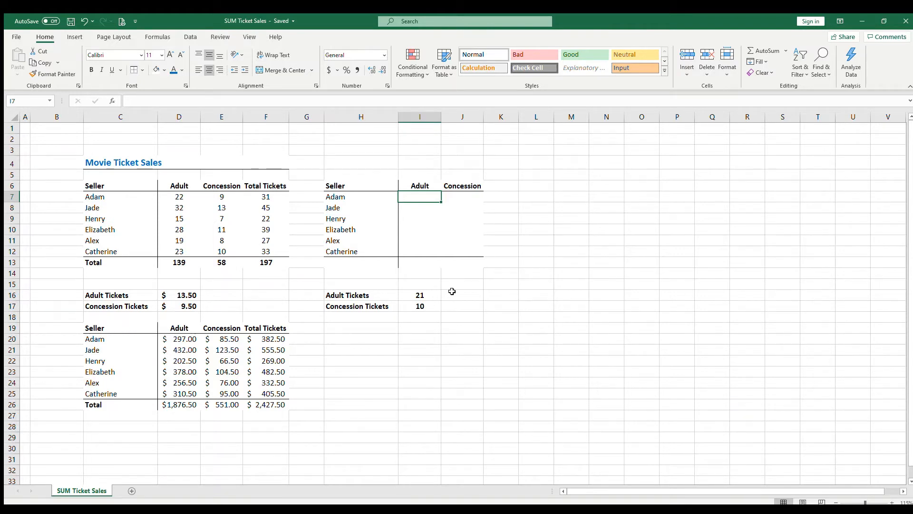
pyautogui.write('=IF')
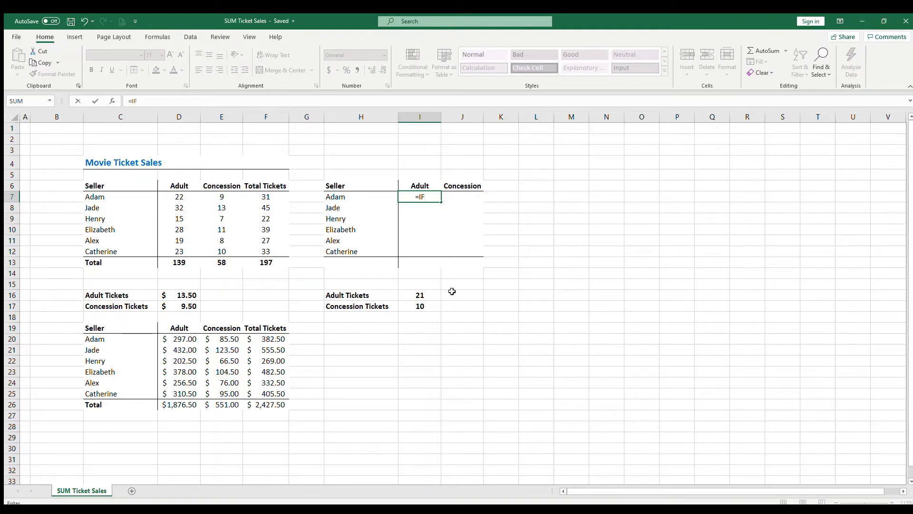
pyautogui.write('(')
pyautogui.click(186, 196)
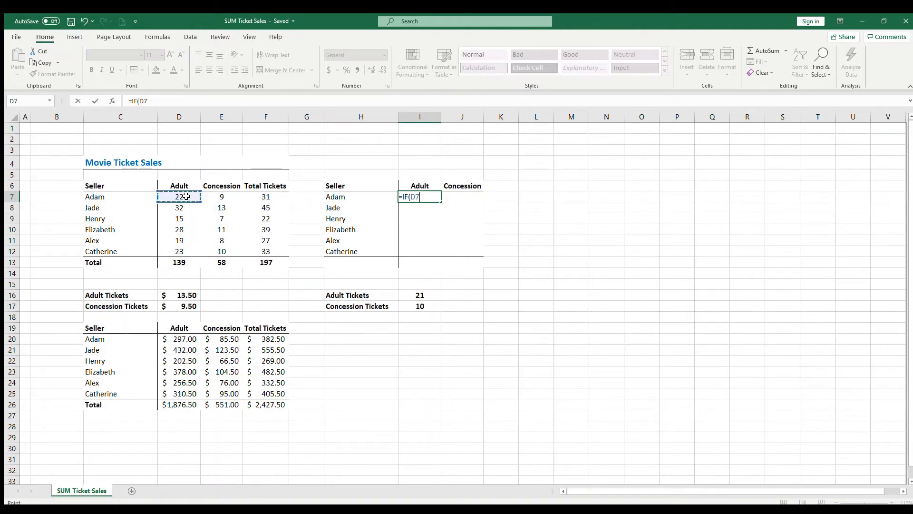
pyautogui.write('>')
pyautogui.click(425, 295)
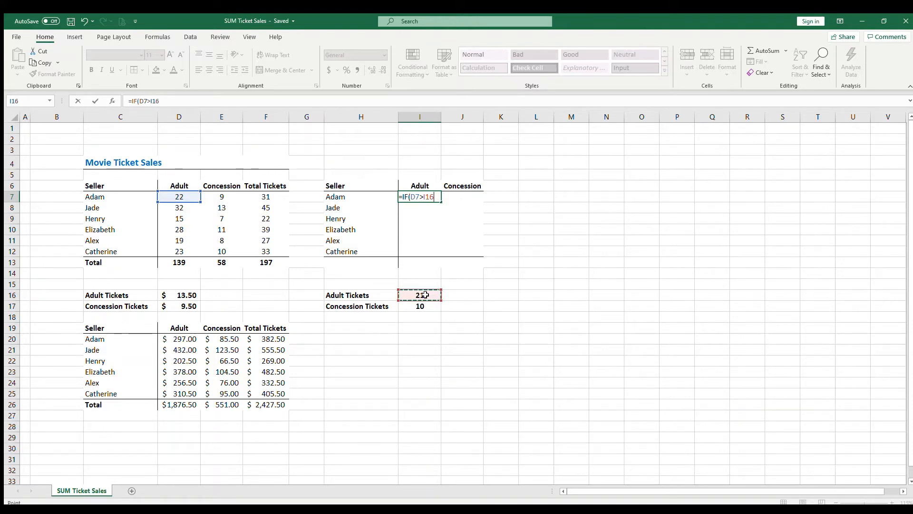
pyautogui.press('F4')
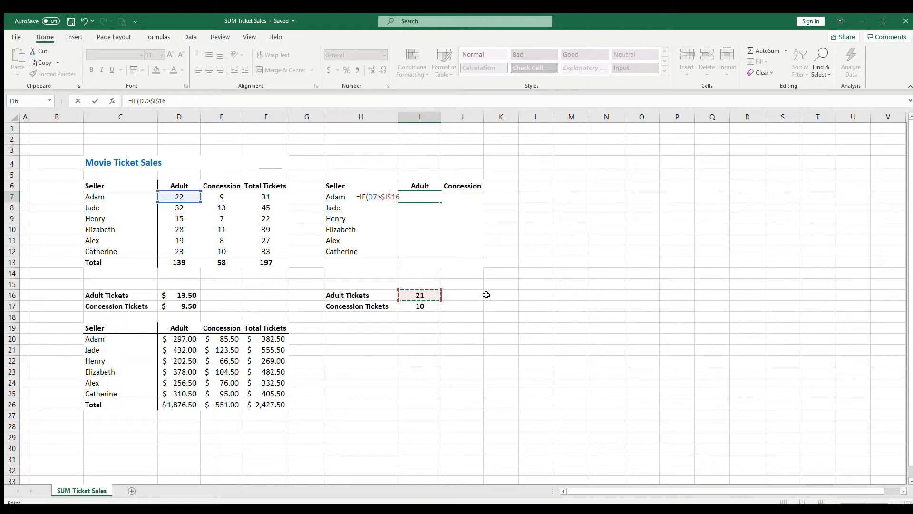
pyautogui.write(',')
pyautogui.write('"Yes",')
pyautogui.write('"No')
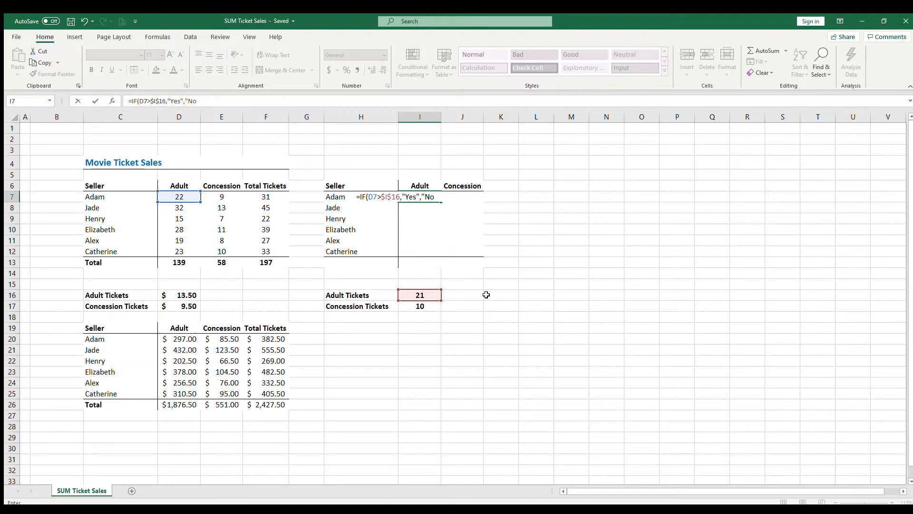
pyautogui.write('"')
pyautogui.write(')')
pyautogui.press('Return')
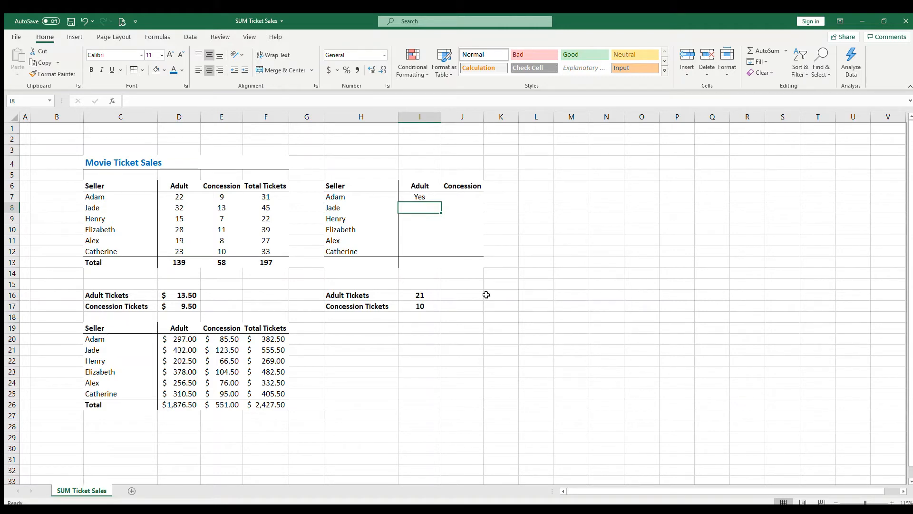
pyautogui.press('Up')
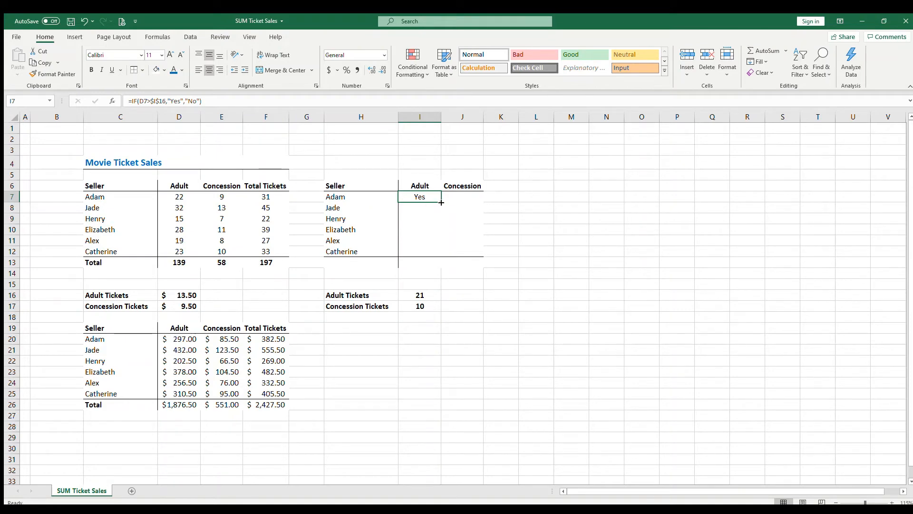
pyautogui.moveTo(441, 203); pyautogui.dragTo(439, 255)
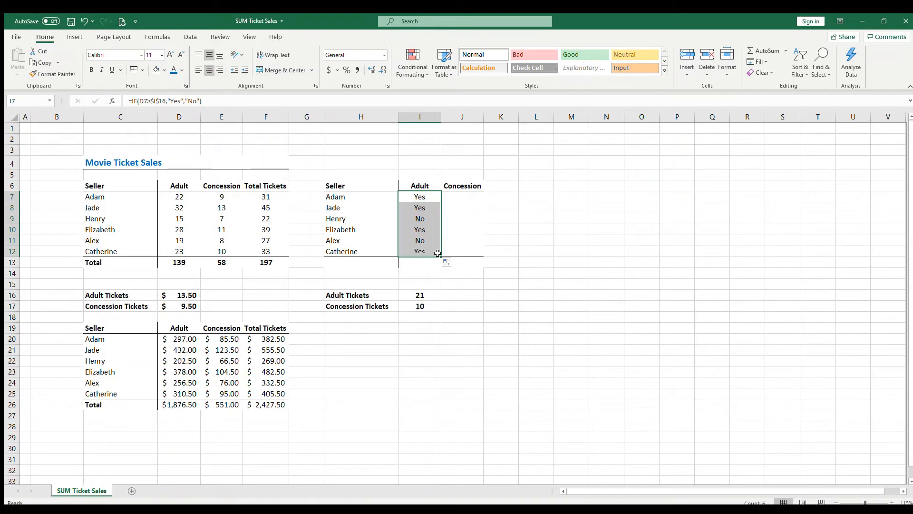
# - Check the Adult results in I7:I12 against the sellers' adult ticket counts in D7:D12
pyautogui.click(423, 201)
pyautogui.click(423, 208)
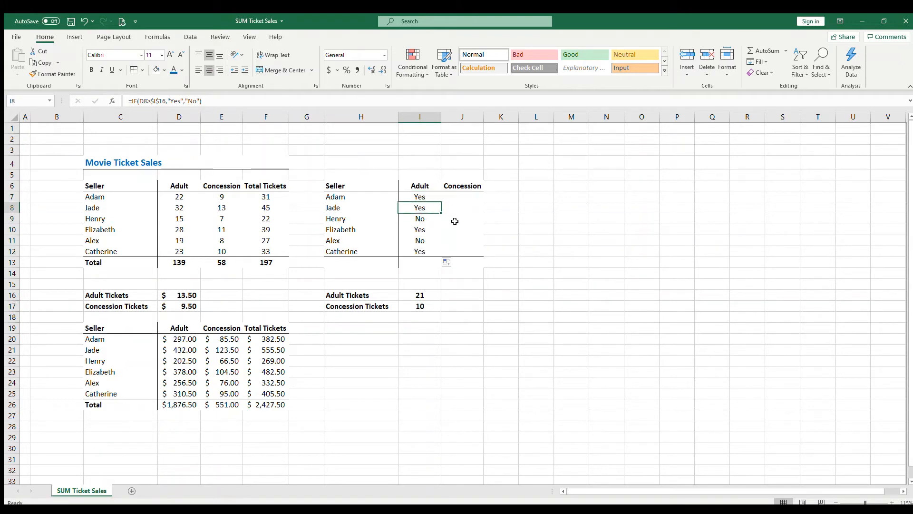
pyautogui.click(430, 232)
pyautogui.click(429, 250)
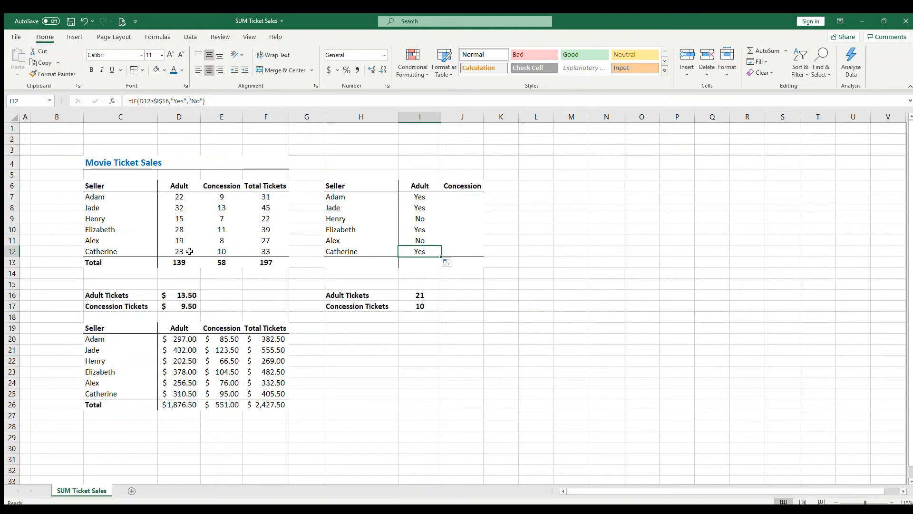
pyautogui.click(189, 251)
pyautogui.click(190, 229)
pyautogui.click(188, 208)
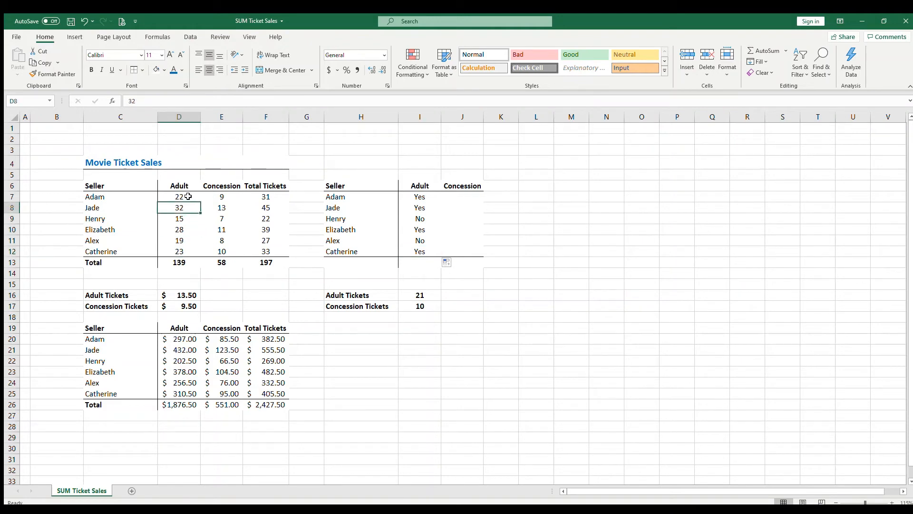
pyautogui.click(188, 197)
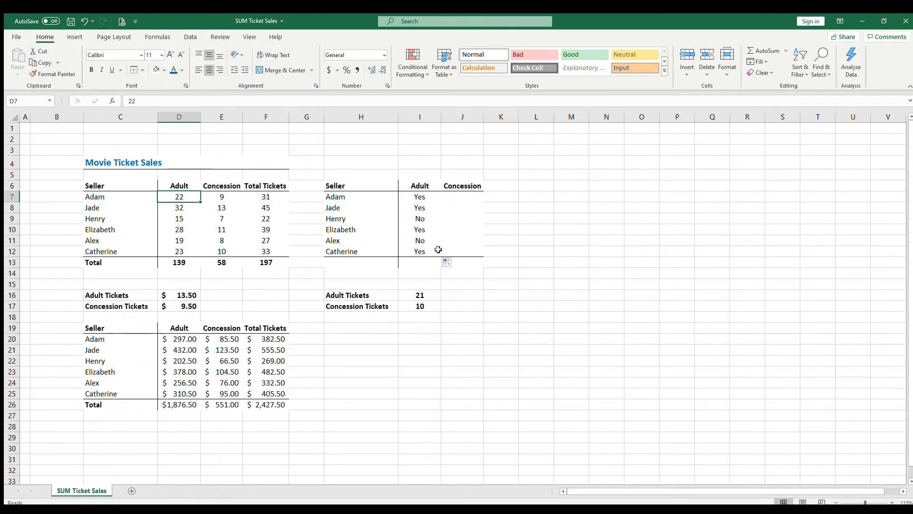
pyautogui.click(425, 198)
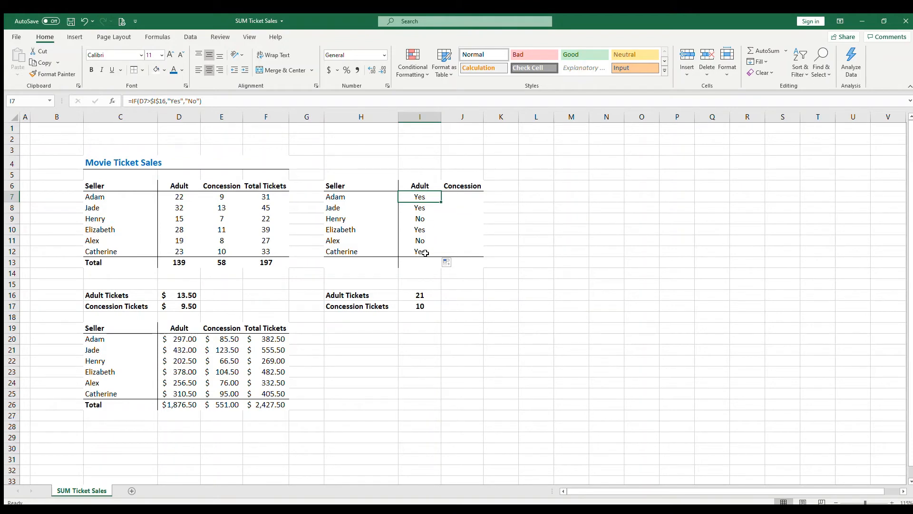
# - Enter =IF(E7>$I$17,"Yes","No") in J7 under Concession and fill the formula down to J12
pyautogui.click(464, 197)
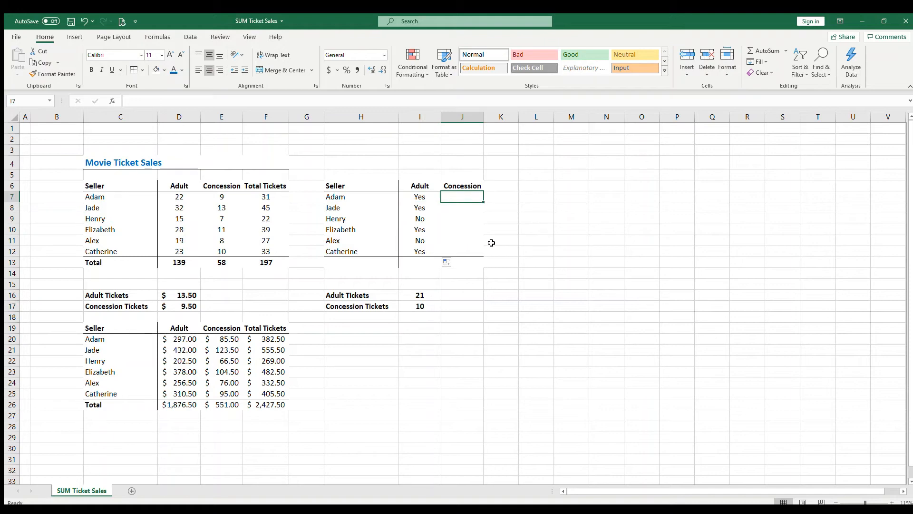
pyautogui.write('=if(')
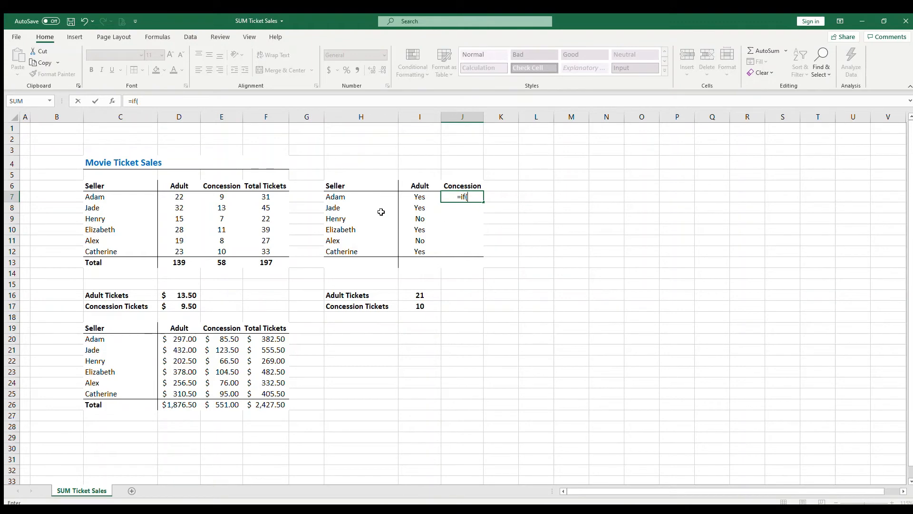
pyautogui.click(227, 197)
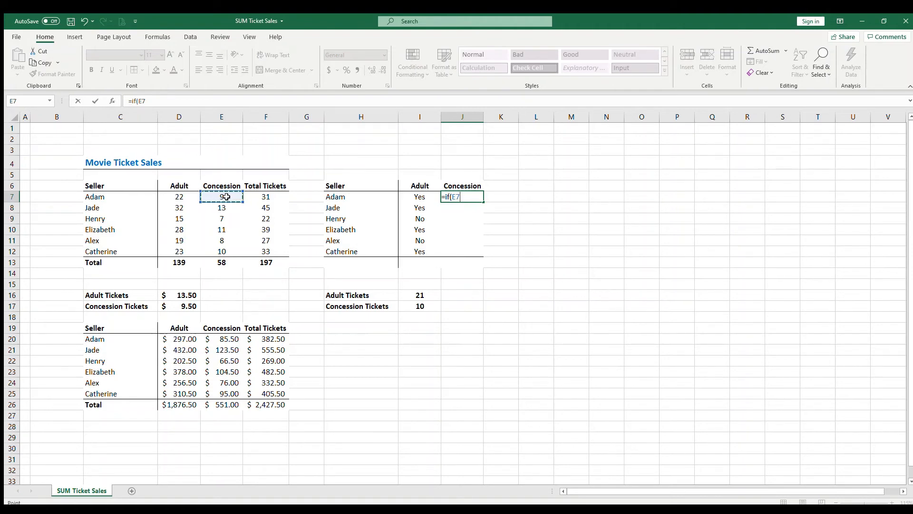
pyautogui.write('>')
pyautogui.click(428, 306)
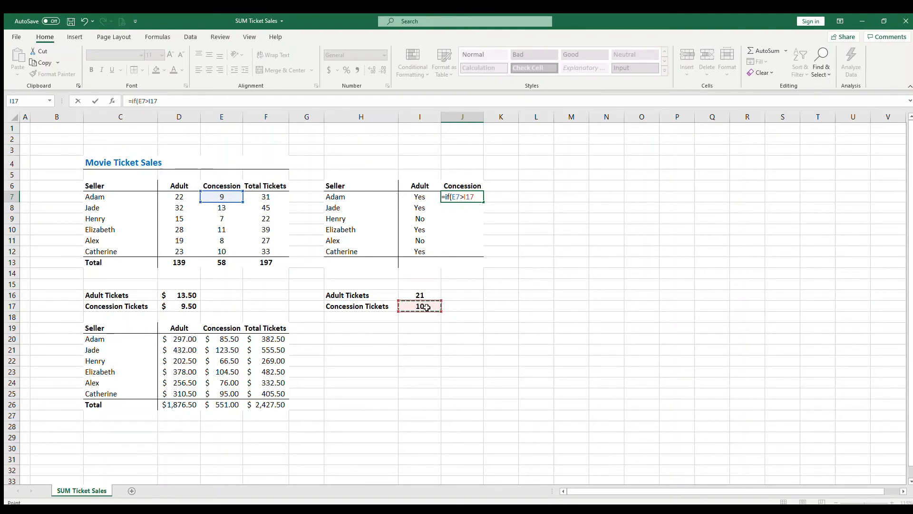
pyautogui.press('F4')
pyautogui.write(',')
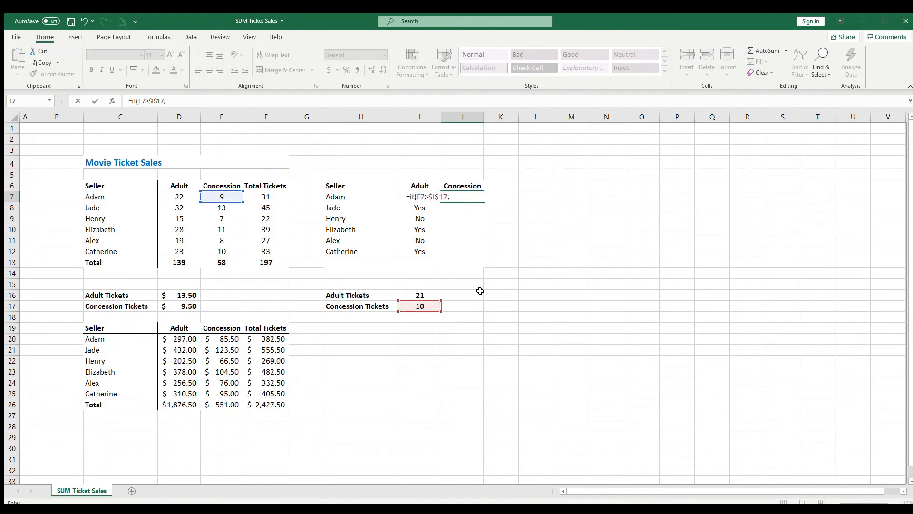
pyautogui.write('"Yes","No')
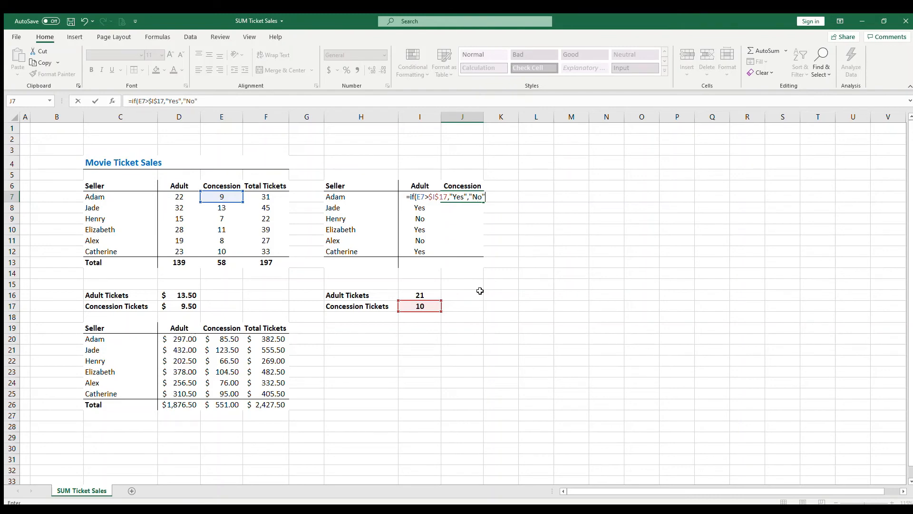
pyautogui.write('")')
pyautogui.press('Return')
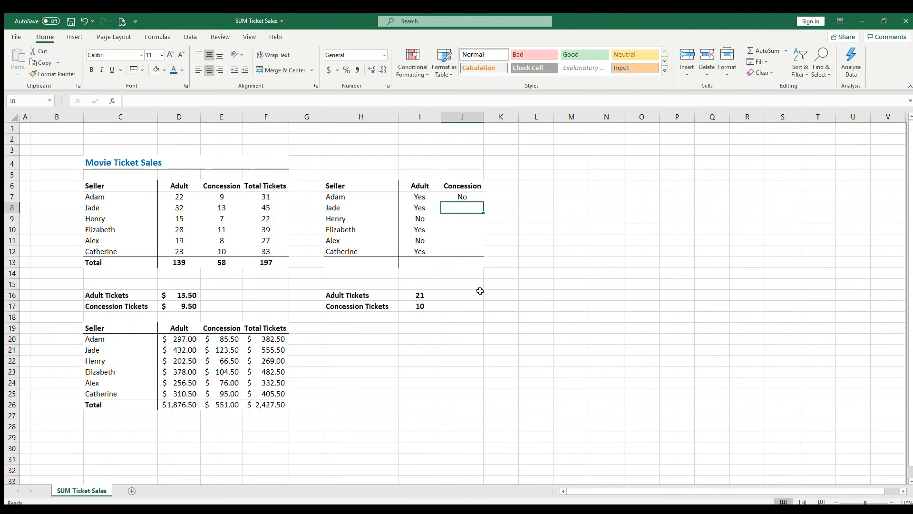
pyautogui.press('Up')
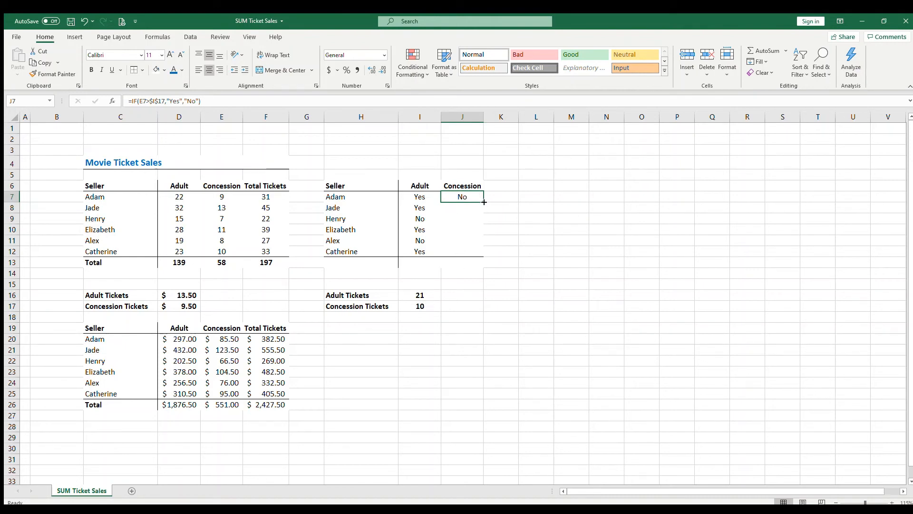
pyautogui.moveTo(484, 203); pyautogui.dragTo(486, 251)
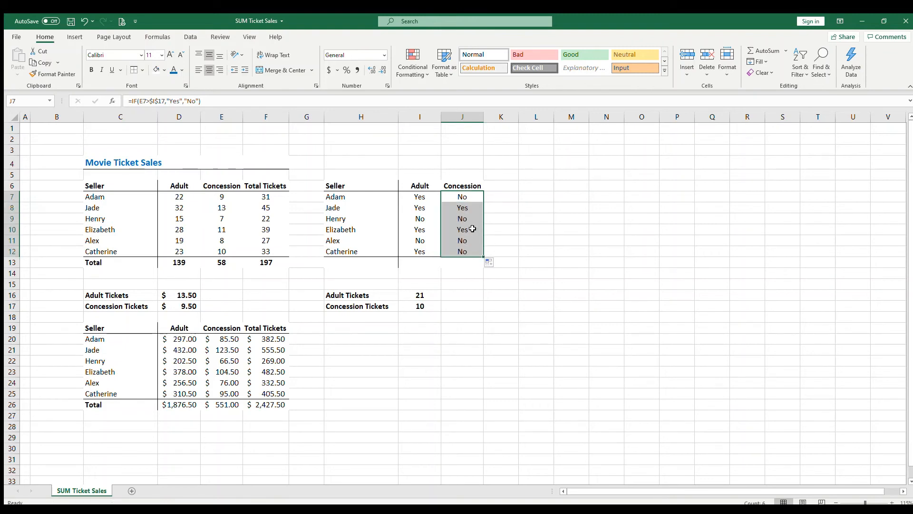
# - Check the Concession results in column J against the ticket counts in column E, comparing row 12 with the target in I17
pyautogui.click(470, 229)
pyautogui.click(471, 204)
pyautogui.click(469, 227)
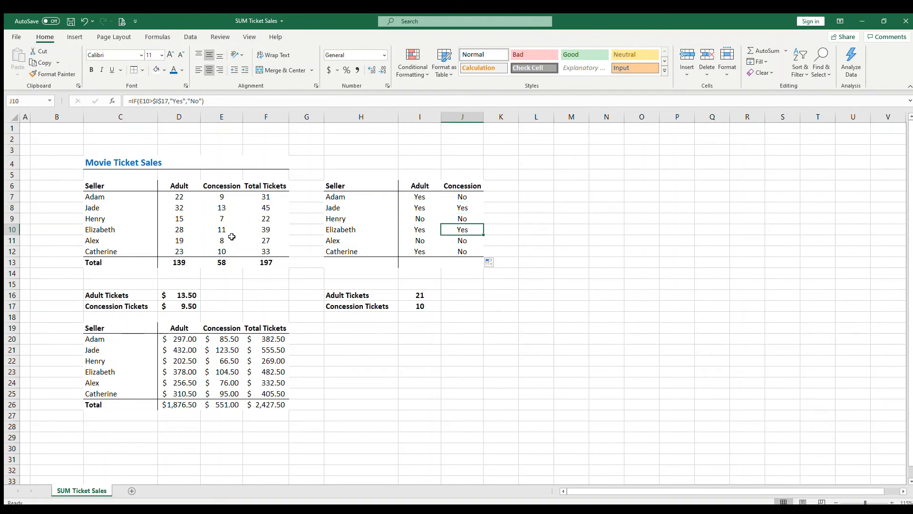
pyautogui.click(229, 251)
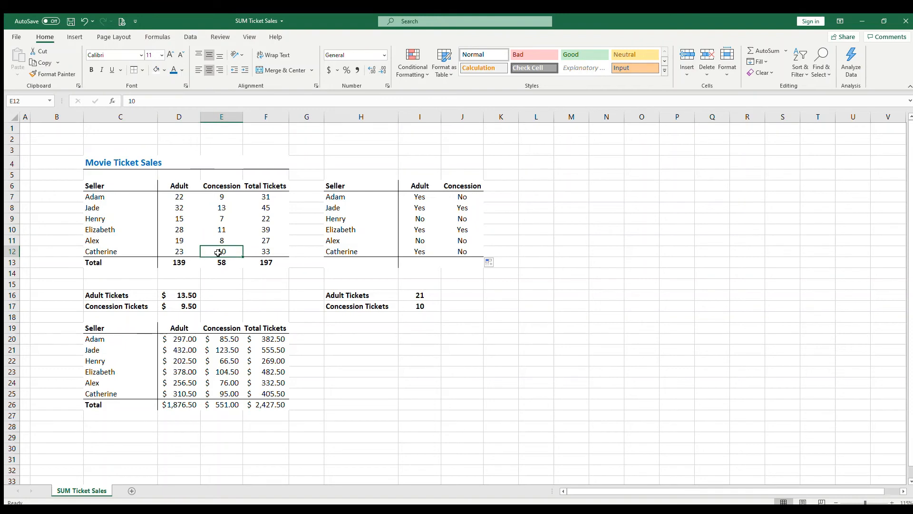
pyautogui.click(469, 249)
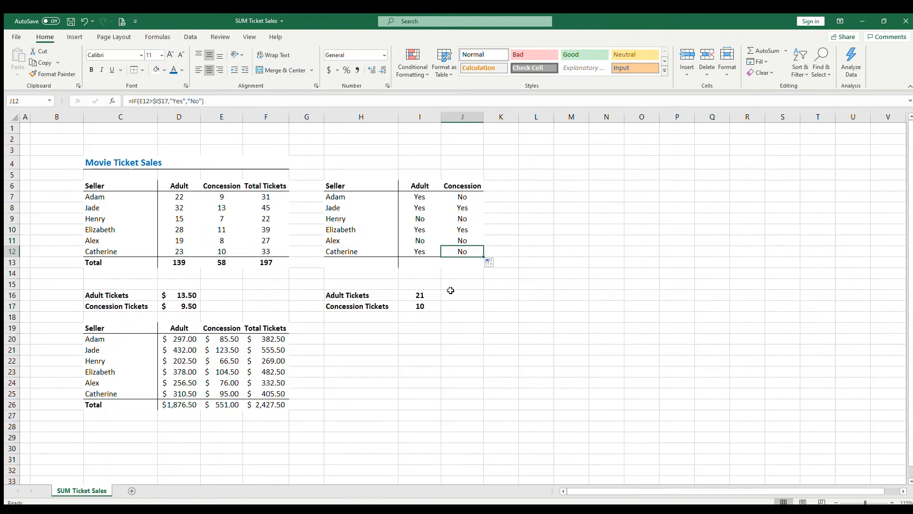
pyautogui.click(420, 306)
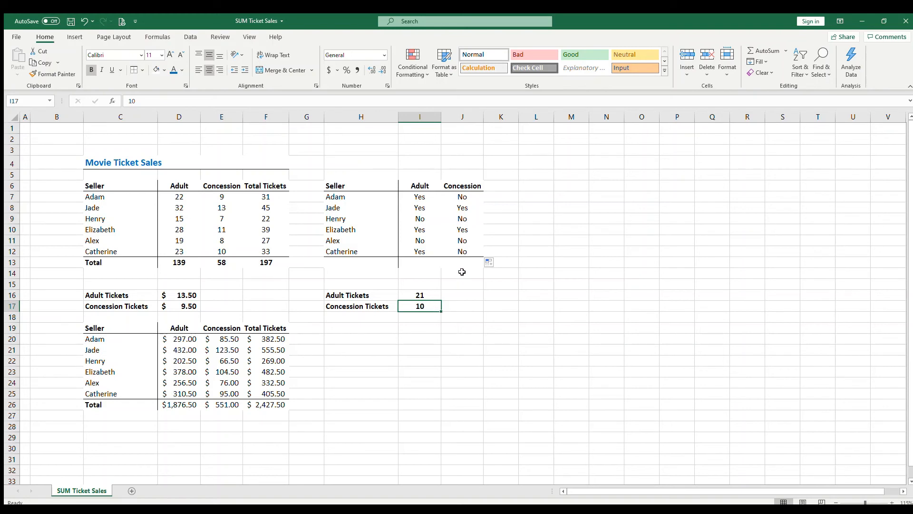
pyautogui.click(464, 251)
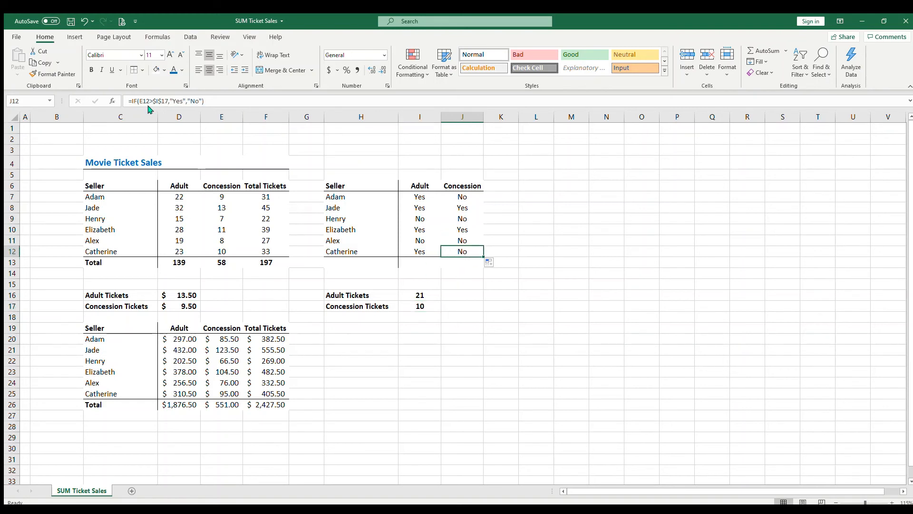
pyautogui.click(430, 306)
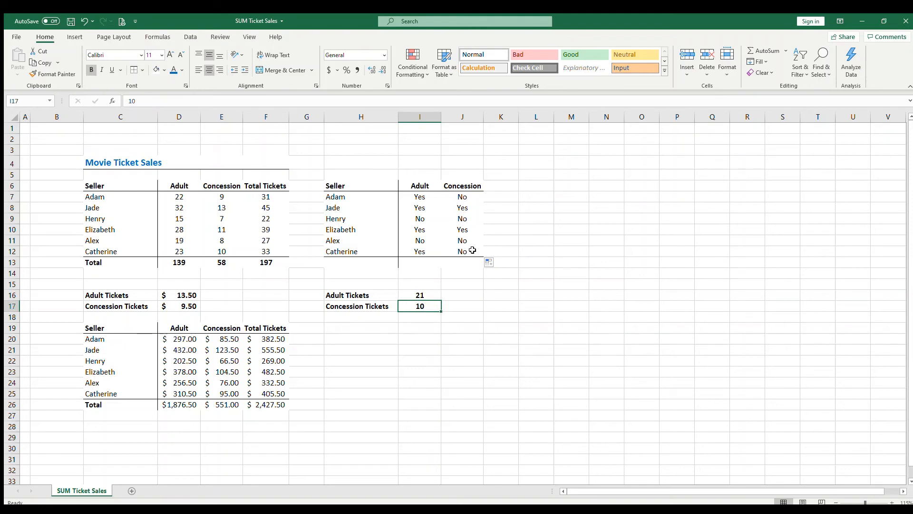
pyautogui.click(472, 251)
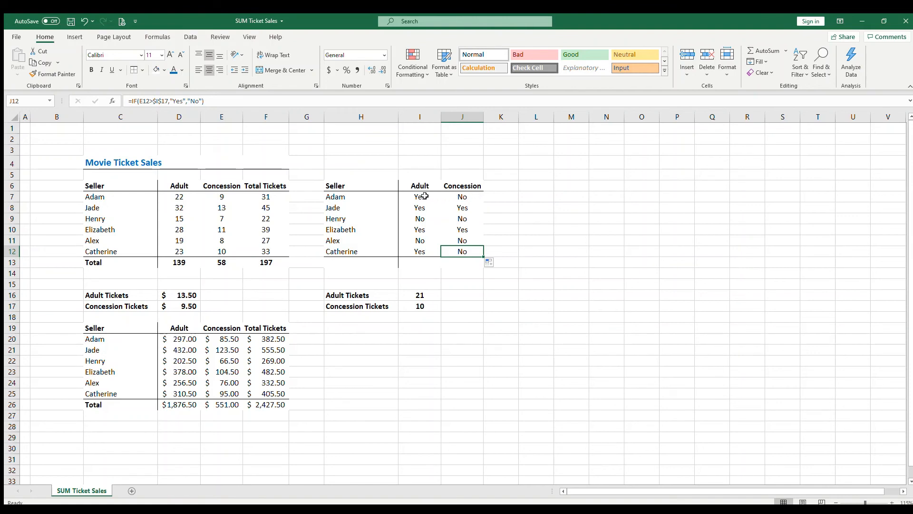
# - Review the Adult and Concession results across I7:J12, including both results for the seller in row 10
pyautogui.moveTo(425, 196); pyautogui.dragTo(419, 251)
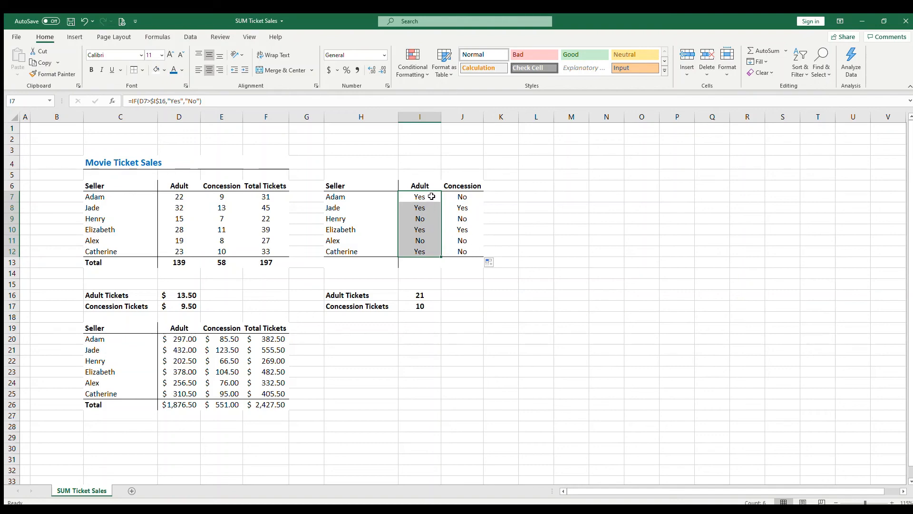
pyautogui.moveTo(466, 197); pyautogui.dragTo(469, 254)
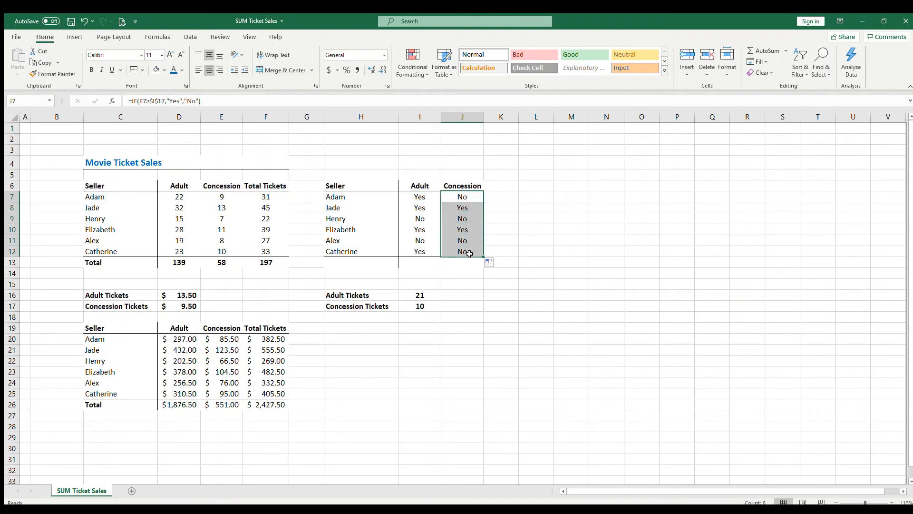
pyautogui.click(471, 198)
pyautogui.click(473, 230)
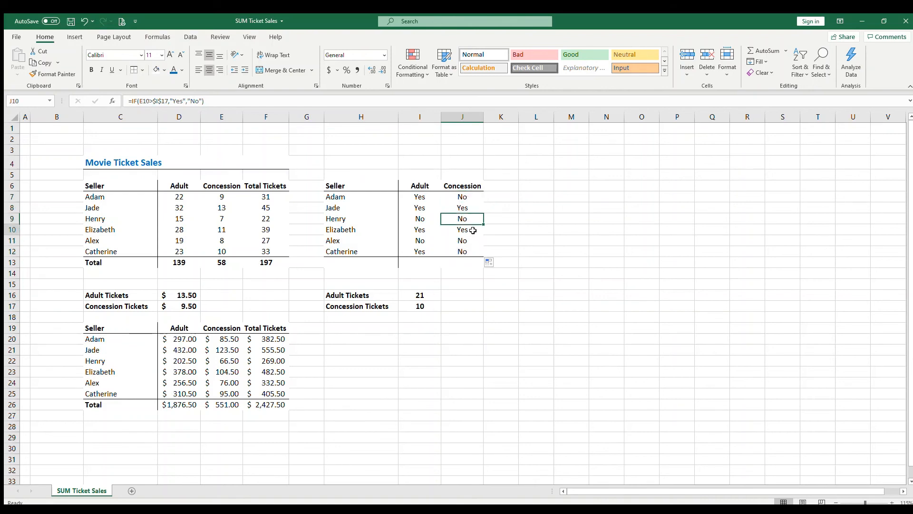
pyautogui.moveTo(473, 230); pyautogui.dragTo(373, 232)
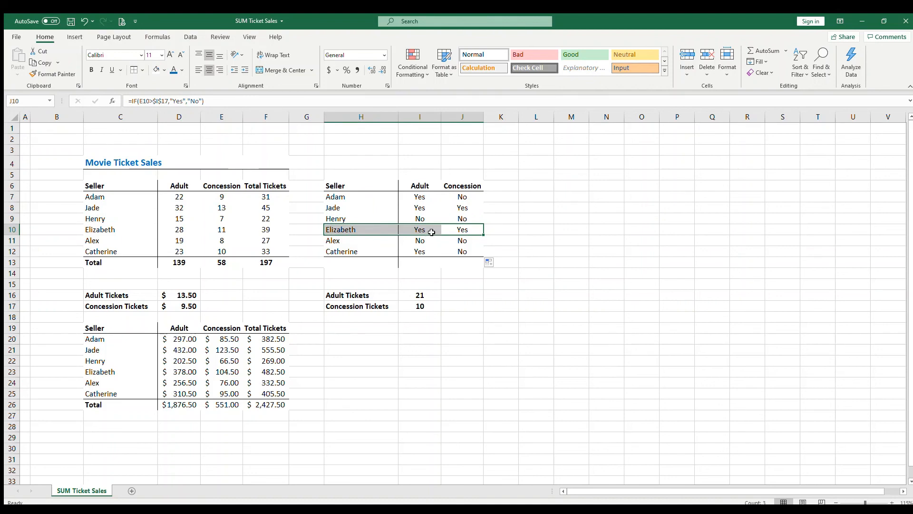
pyautogui.click(501, 228)
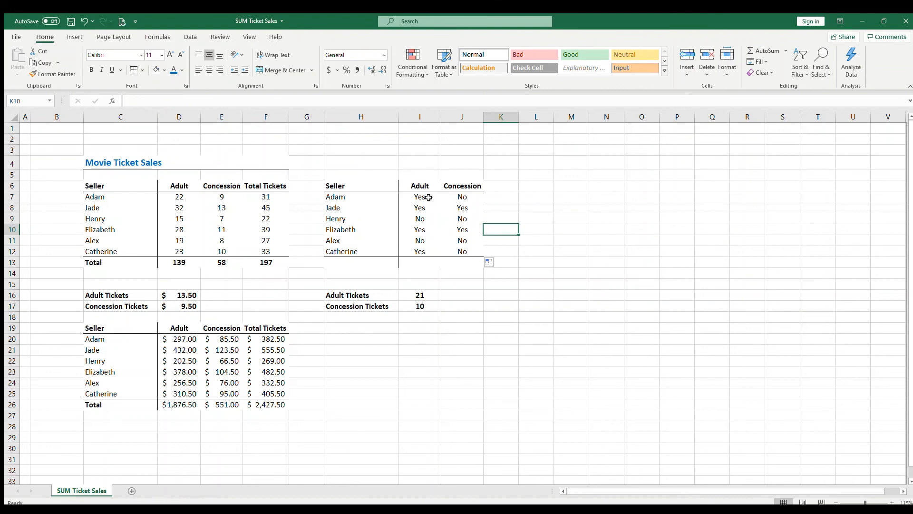
pyautogui.click(428, 197)
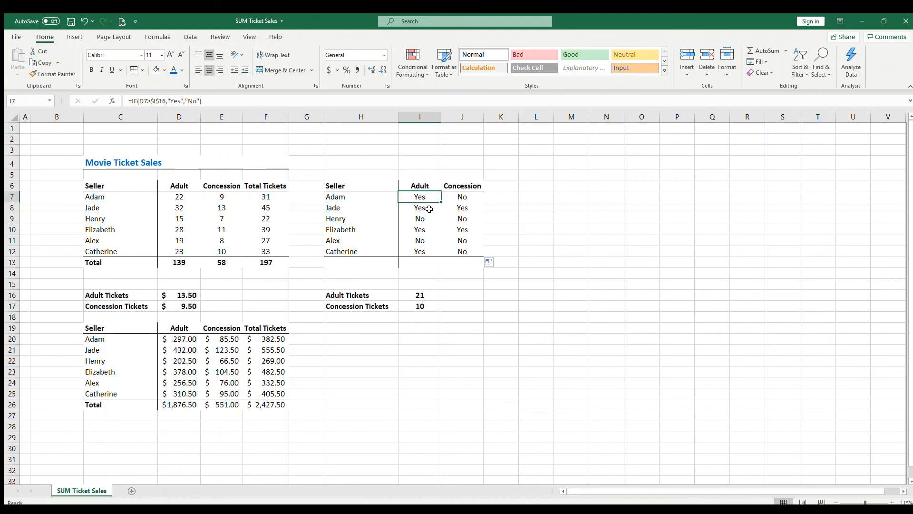